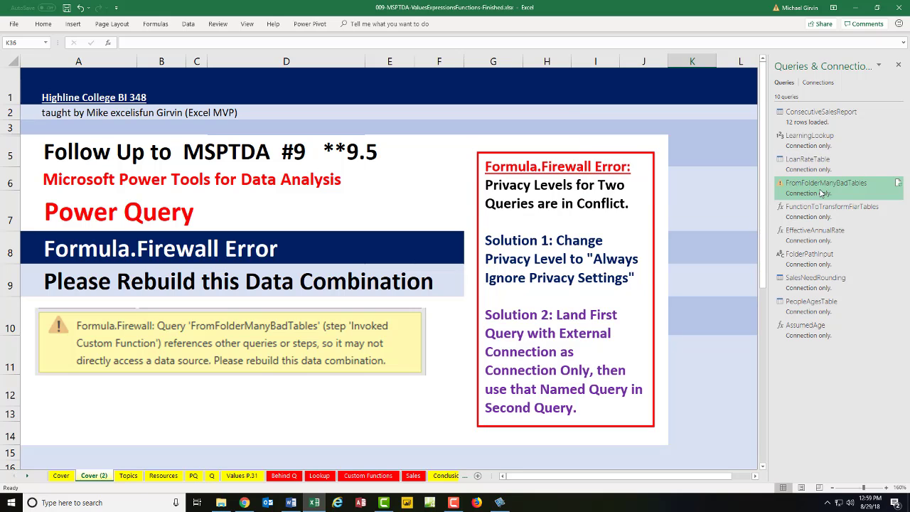
Step: Open the FromFolderManyBadTables query and examine its M code, focusing on the Source step, FolderPathInput and FunctionToTransformFiarTables references
mouse_move(820, 192)
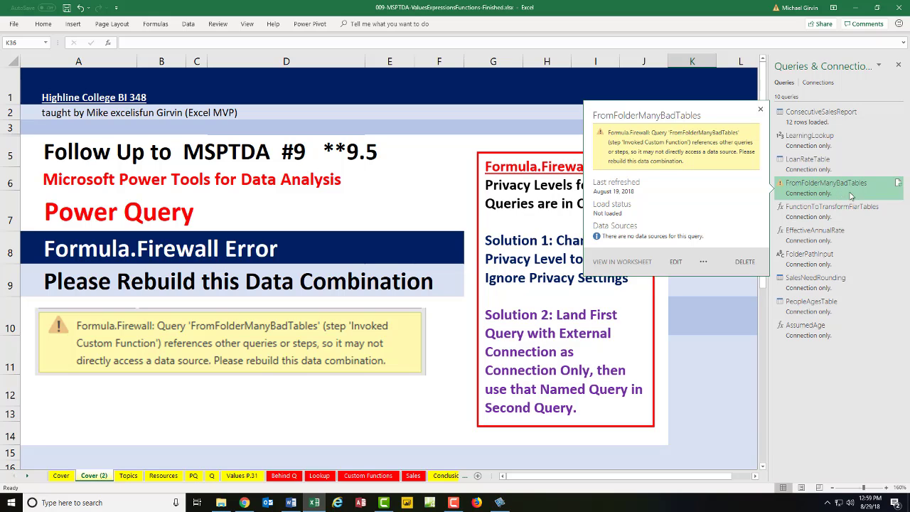
double_click(795, 198)
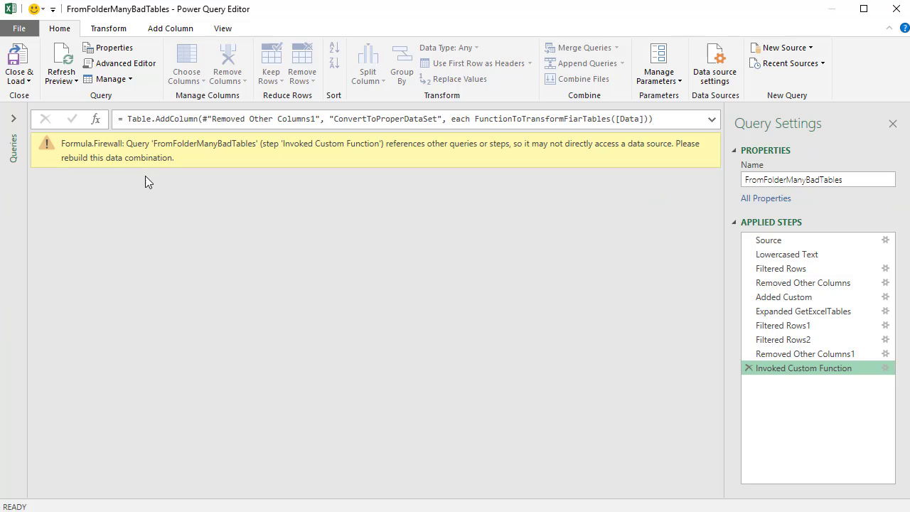
left_click(152, 65)
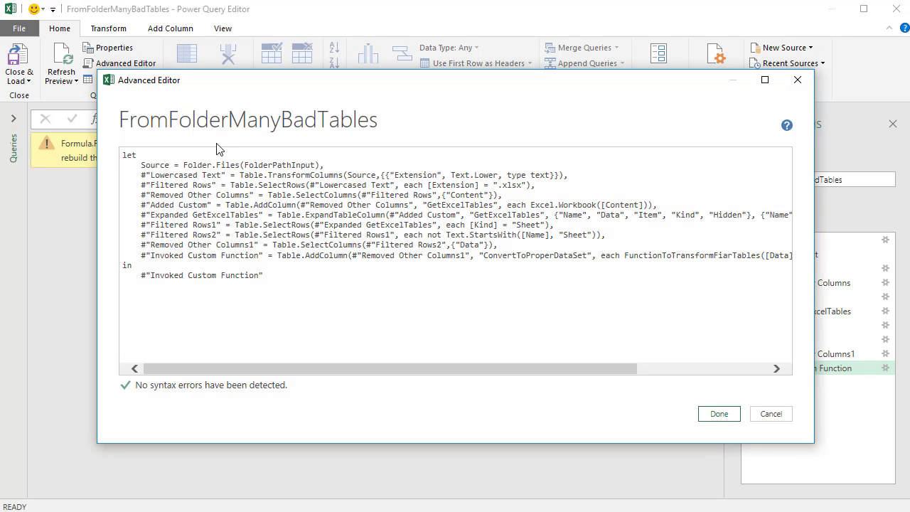
double_click(273, 164)
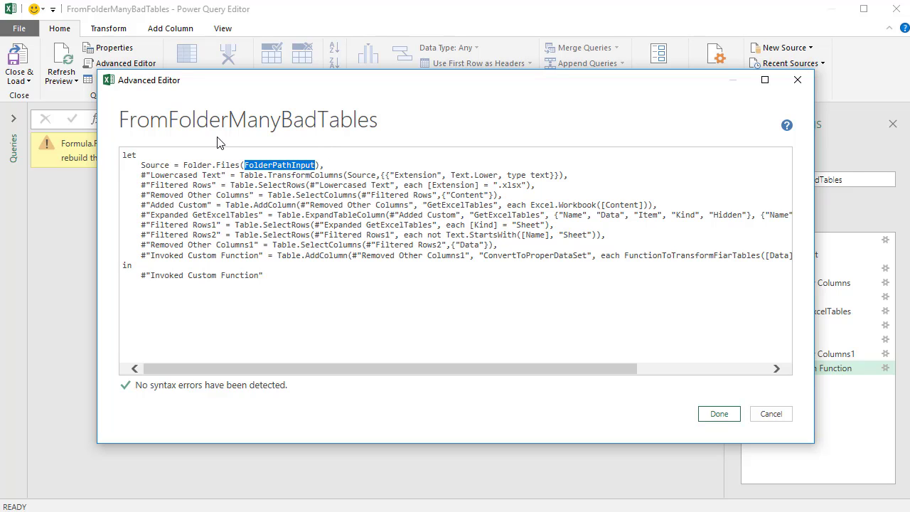
double_click(283, 165)
double_click(676, 256)
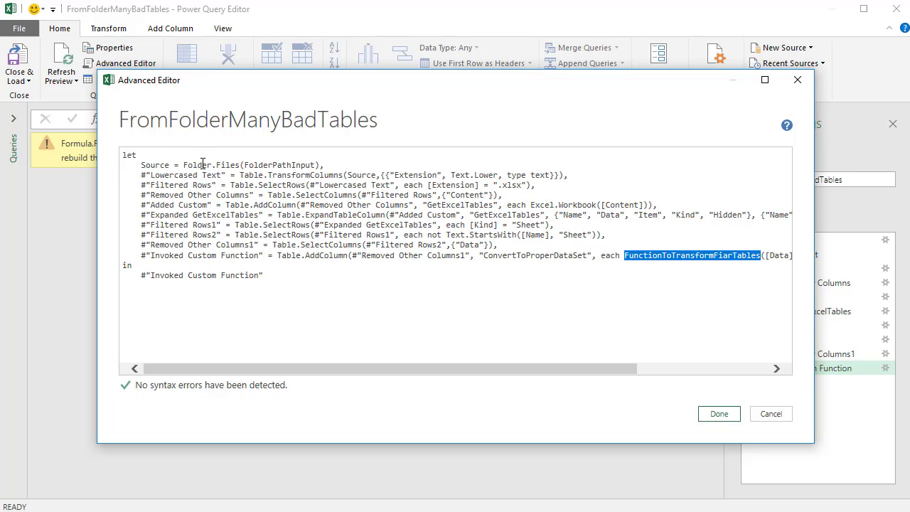
left_click_drag(142, 165, 323, 165)
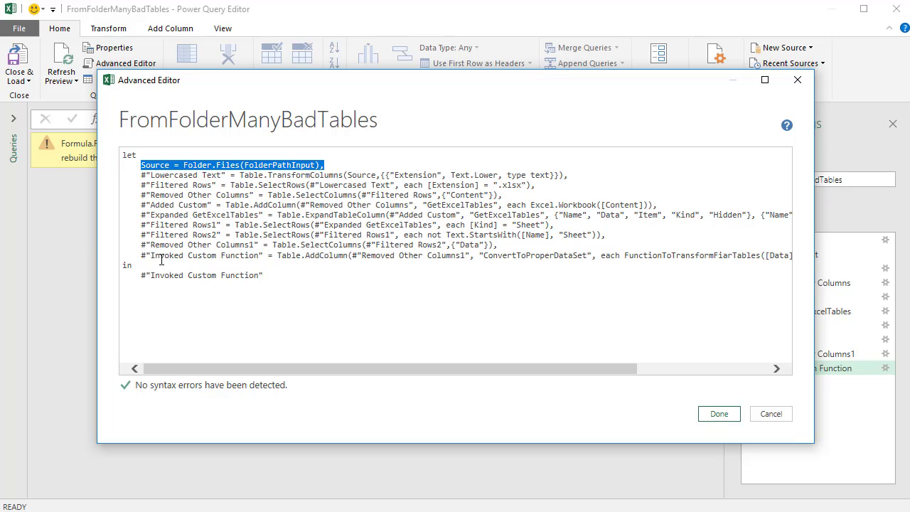
left_click(766, 414)
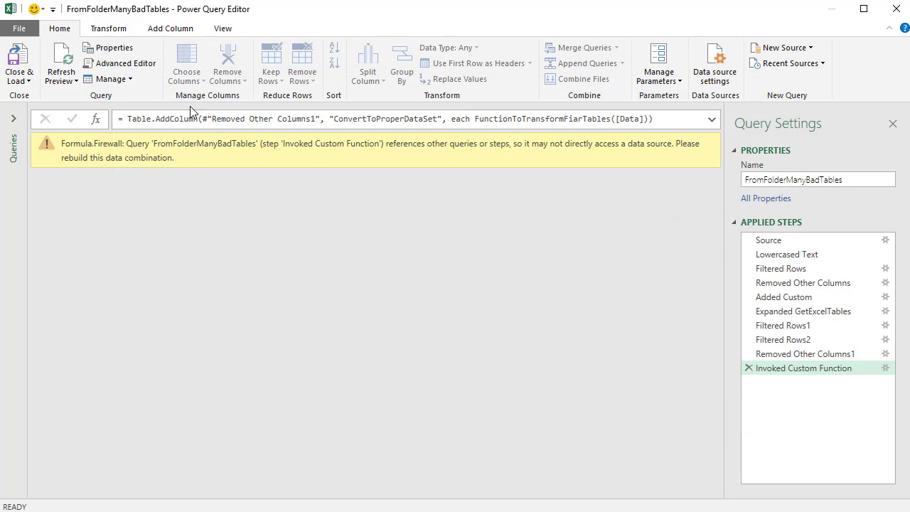
Step: Set the global query privacy level to "Always ignore Privacy Level settings" and refresh the query preview
left_click(25, 29)
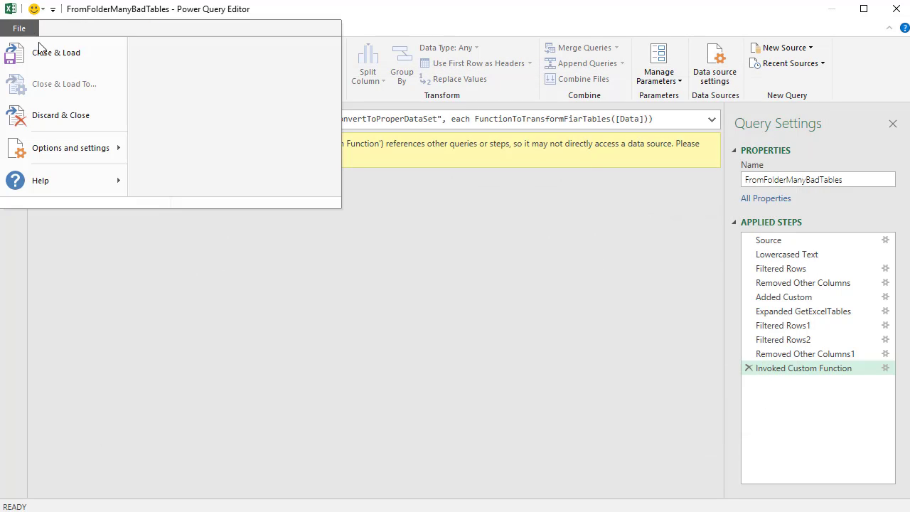
mouse_move(64, 156)
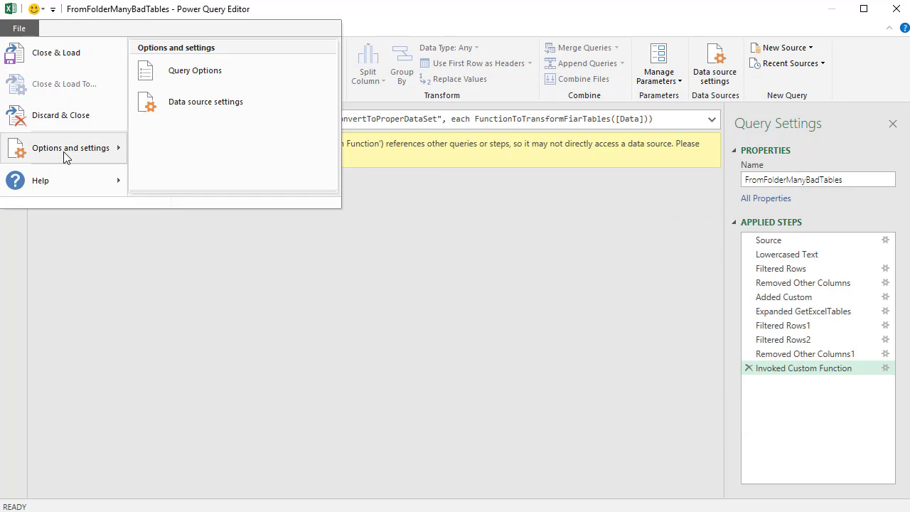
left_click(197, 84)
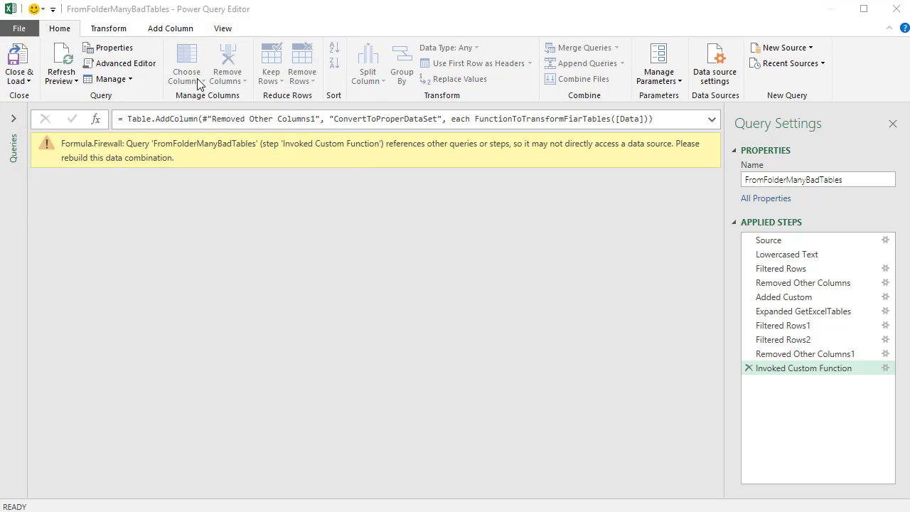
left_click(316, 139)
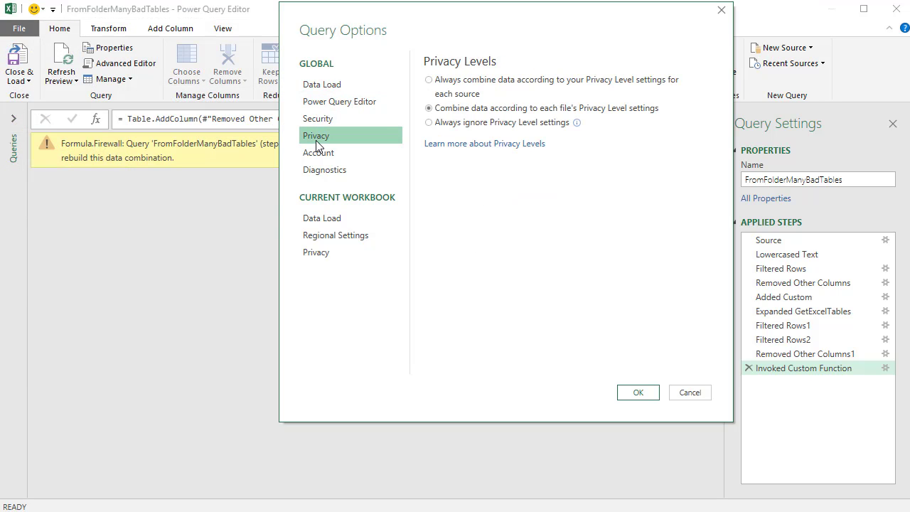
left_click_drag(459, 32, 327, 99)
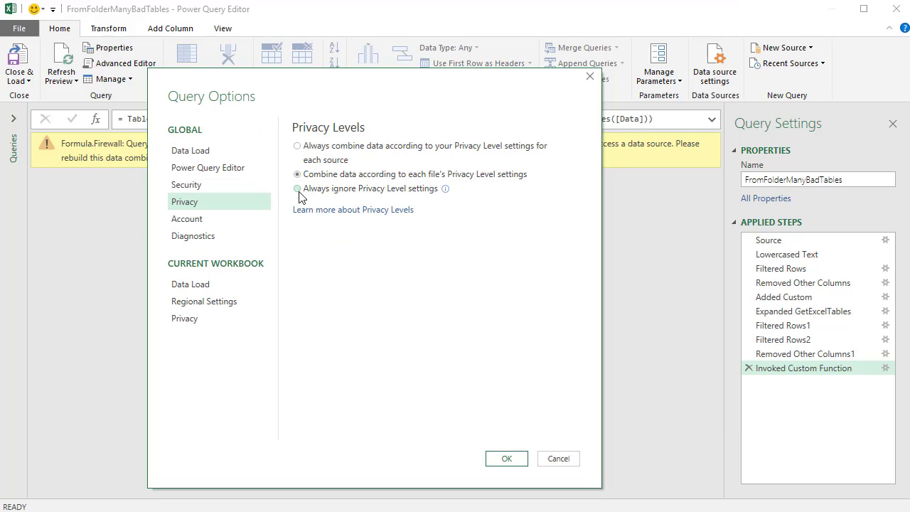
left_click(297, 190)
left_click(347, 210)
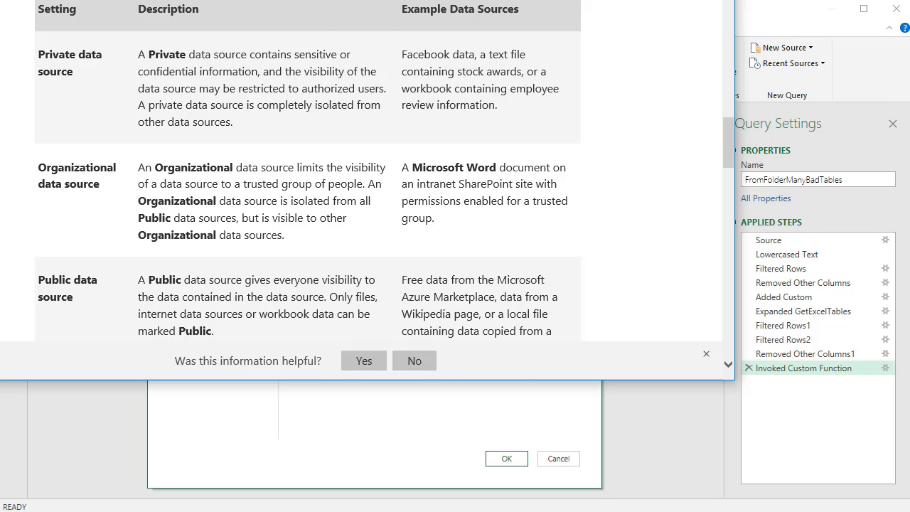
key("alt+Tab")
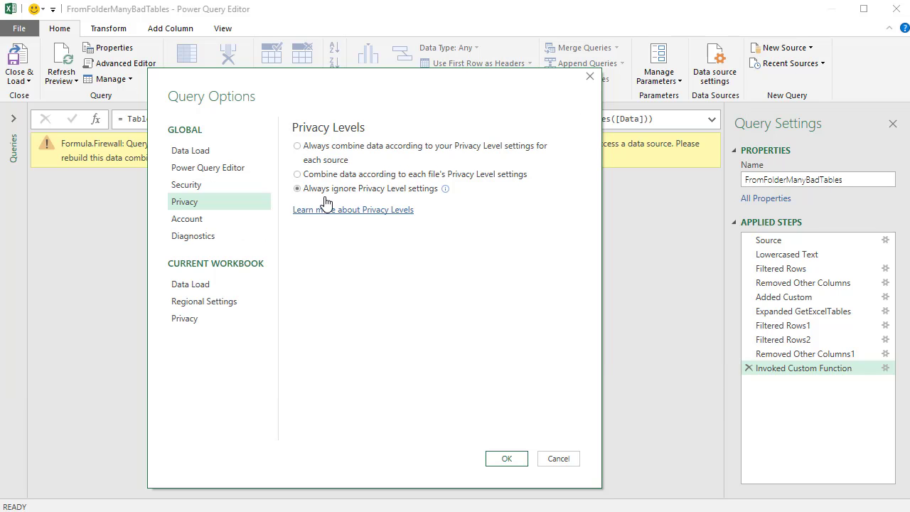
left_click(507, 459)
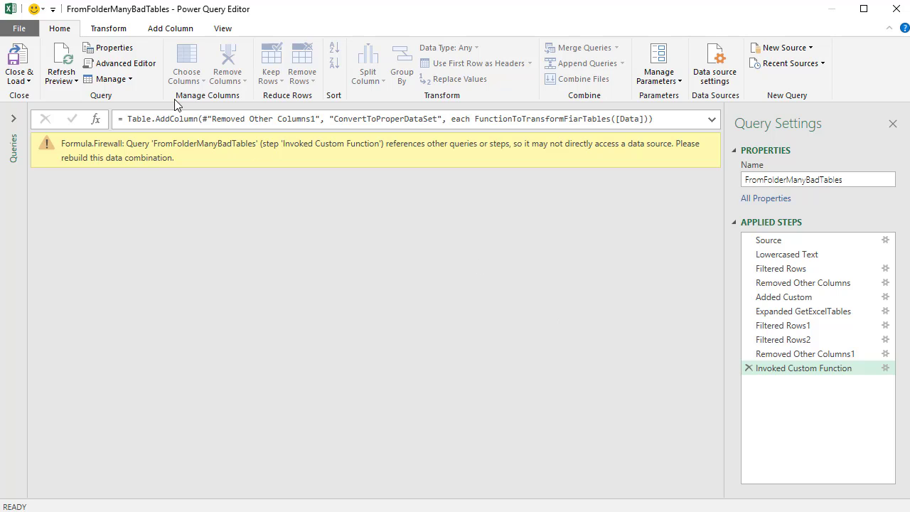
left_click(54, 60)
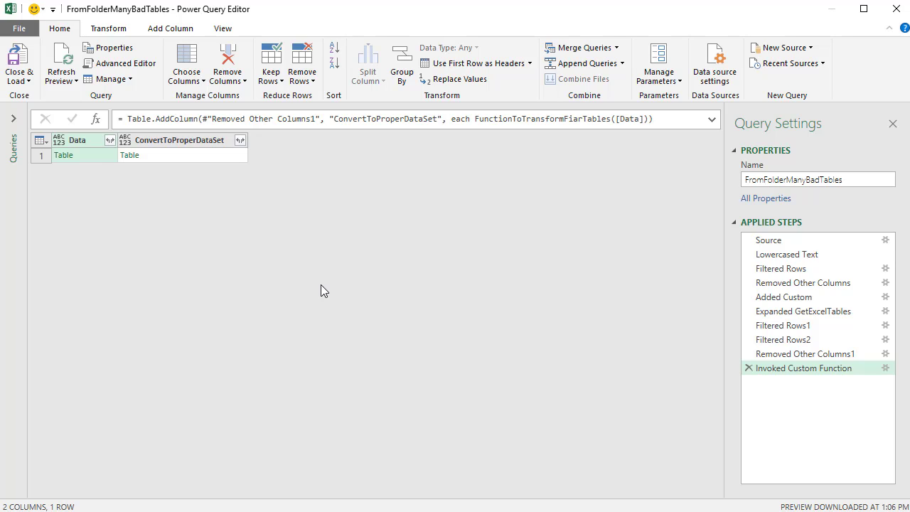
Step: Restore the global privacy level to "Combine data according to each file's Privacy Level settings" and refresh the query preview
left_click(35, 28)
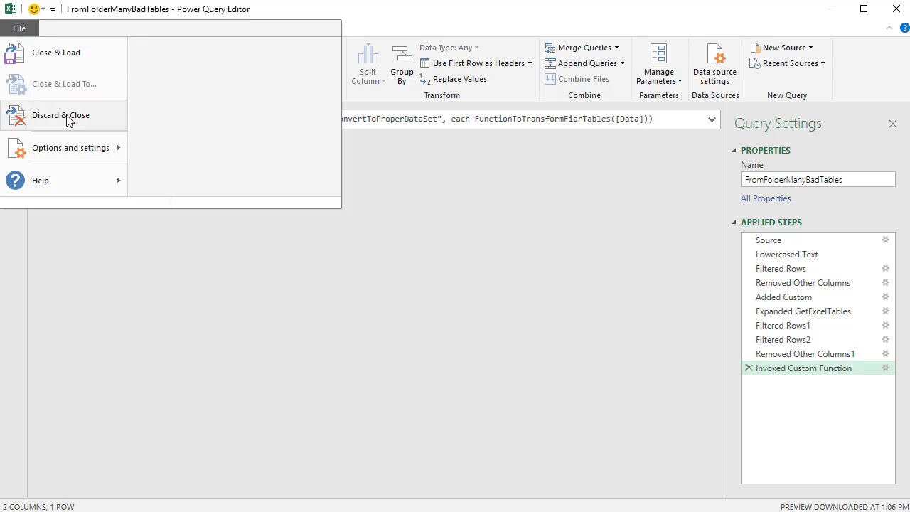
mouse_move(85, 148)
left_click(208, 71)
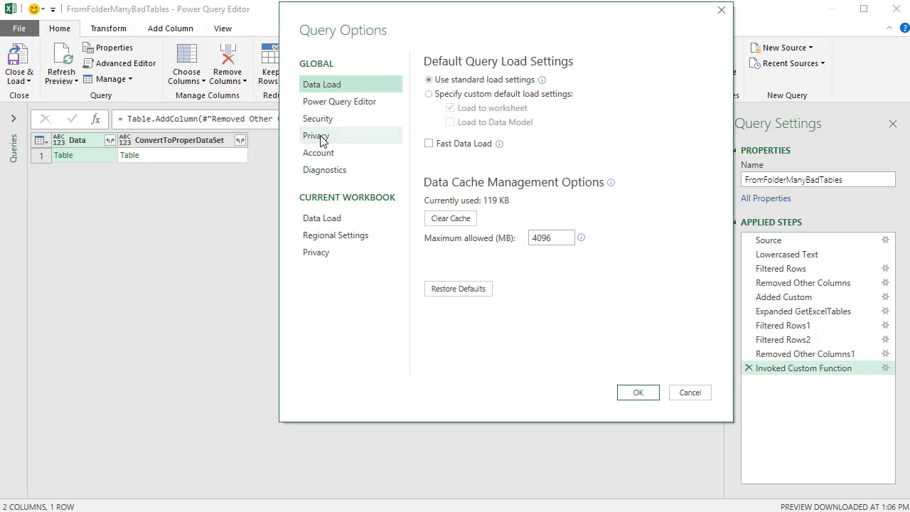
left_click(317, 136)
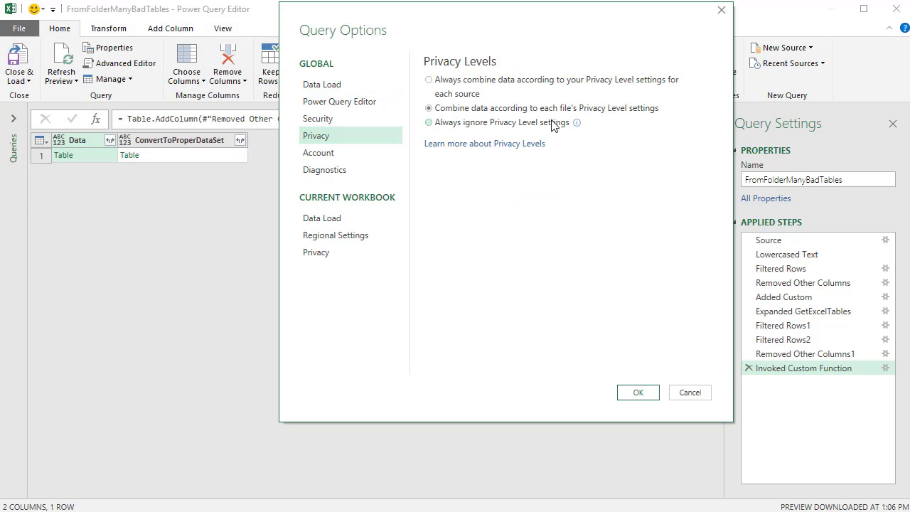
left_click(636, 394)
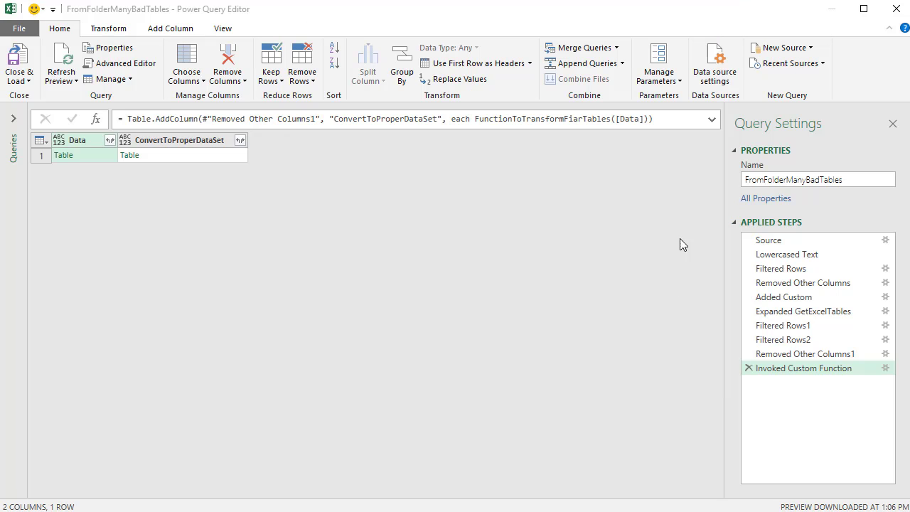
left_click(61, 60)
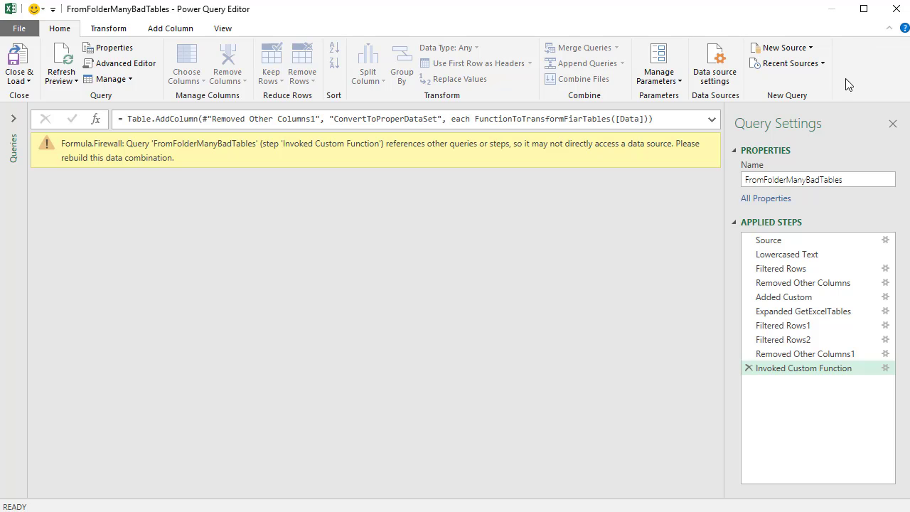
Step: Review the M code of FromFolderManyBadTables once more and close the query back to the workbook
left_click(123, 64)
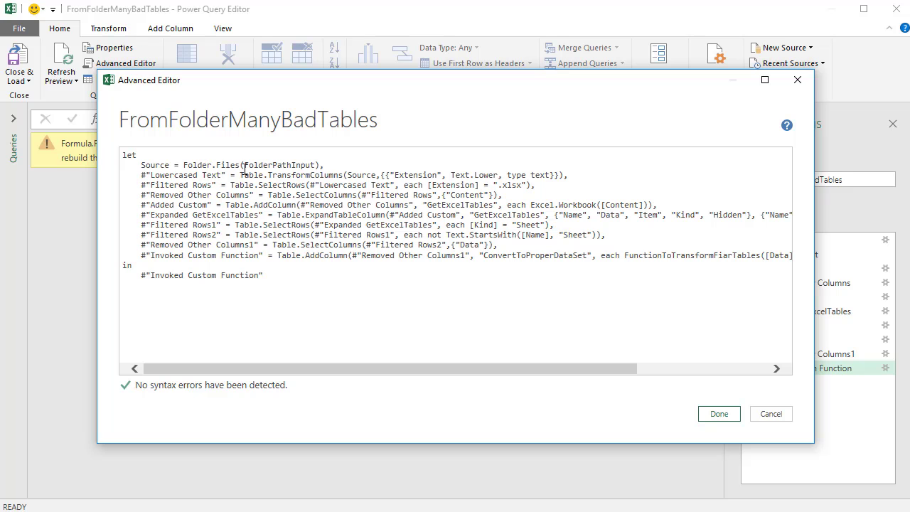
left_click(721, 414)
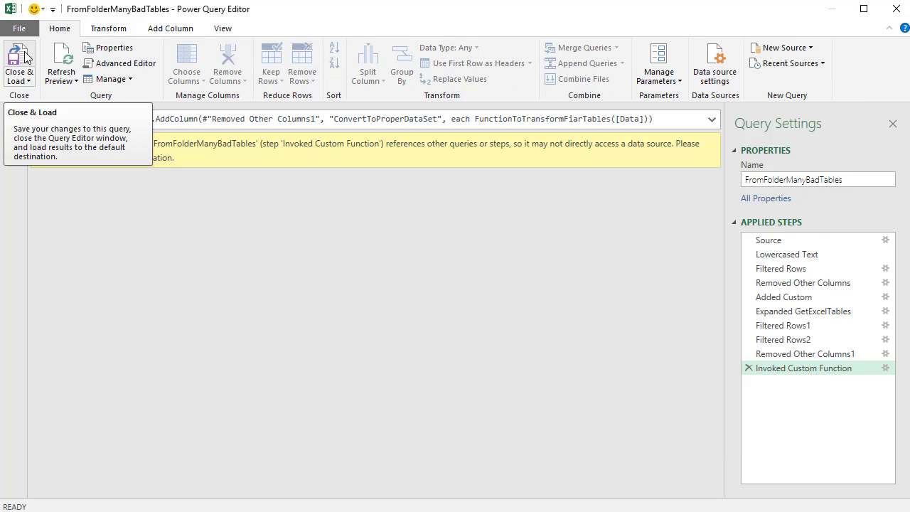
mouse_move(793, 190)
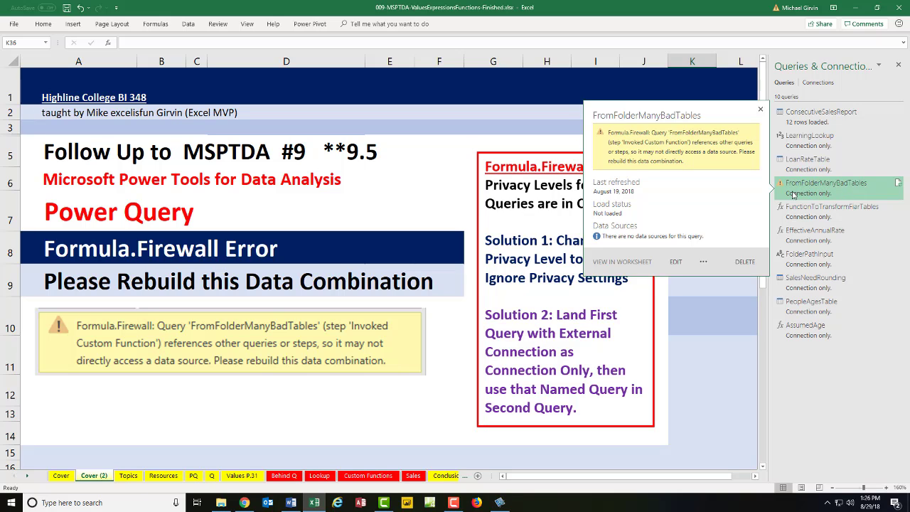
Step: Open the FolderPathInput query and inspect its Source and Navigation steps
mouse_move(808, 263)
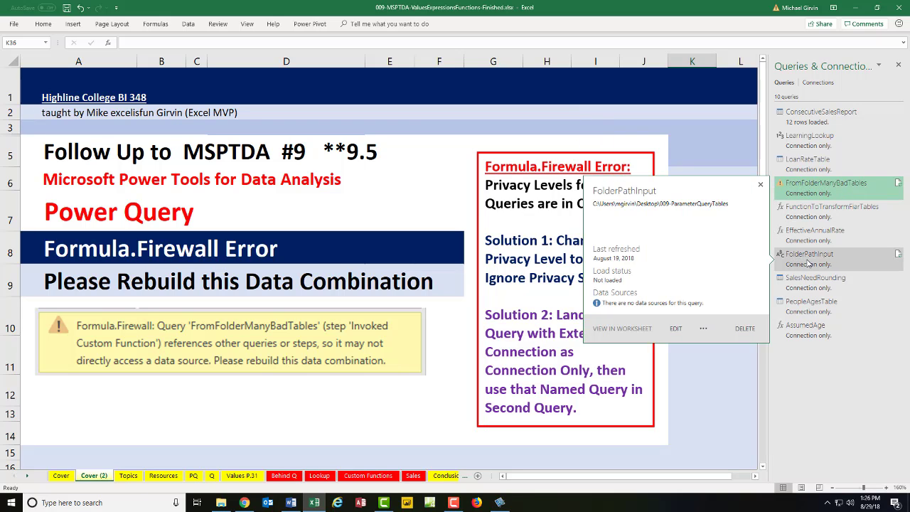
double_click(808, 256)
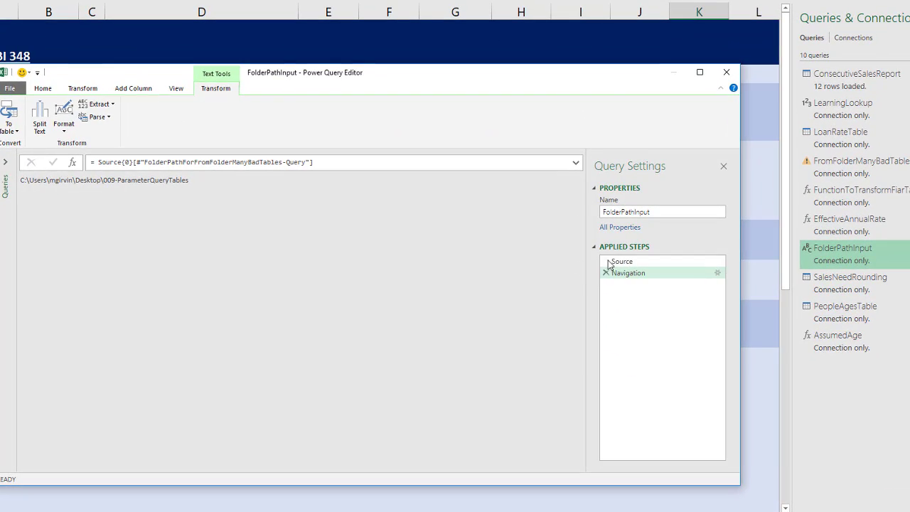
left_click(610, 262)
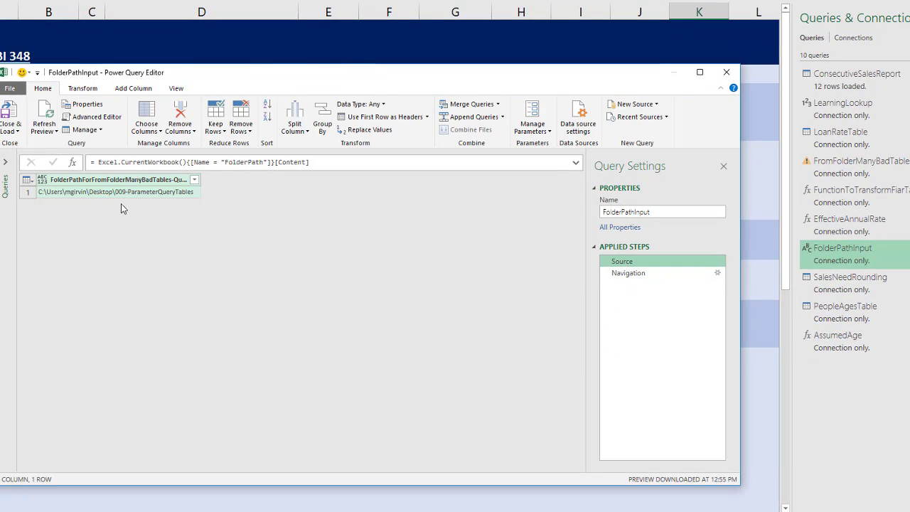
left_click(616, 272)
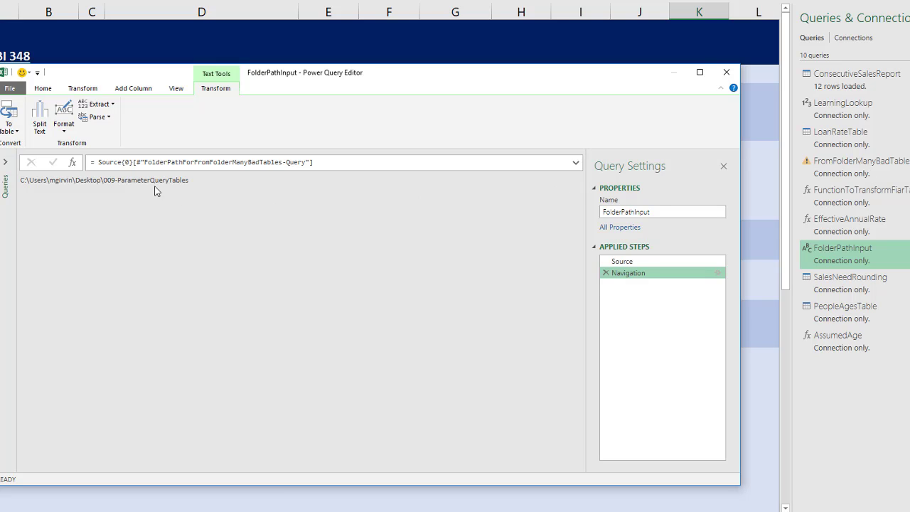
Step: Add a custom step to FolderPathInput with the formula = Folder.Files(#"FolderPathForFromFolderManyBadTables-Query")
left_click(73, 164)
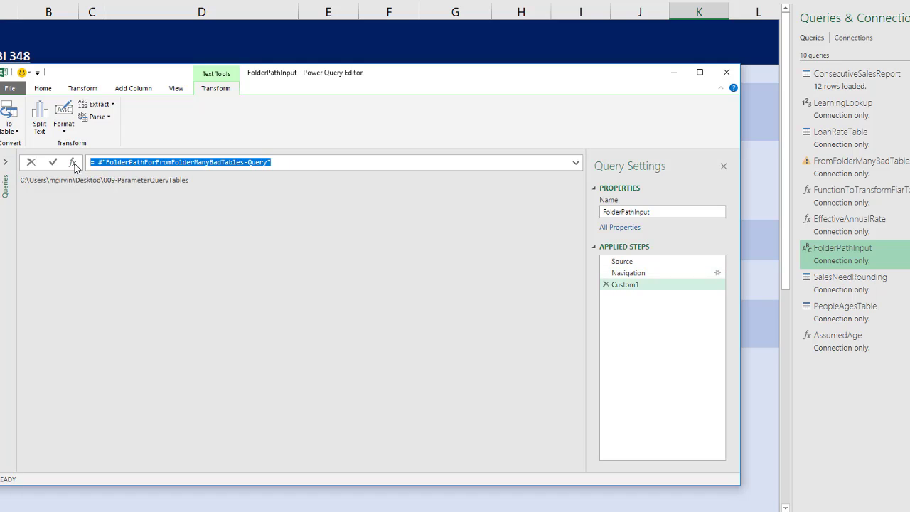
left_click(97, 162)
type("Folder.Files")
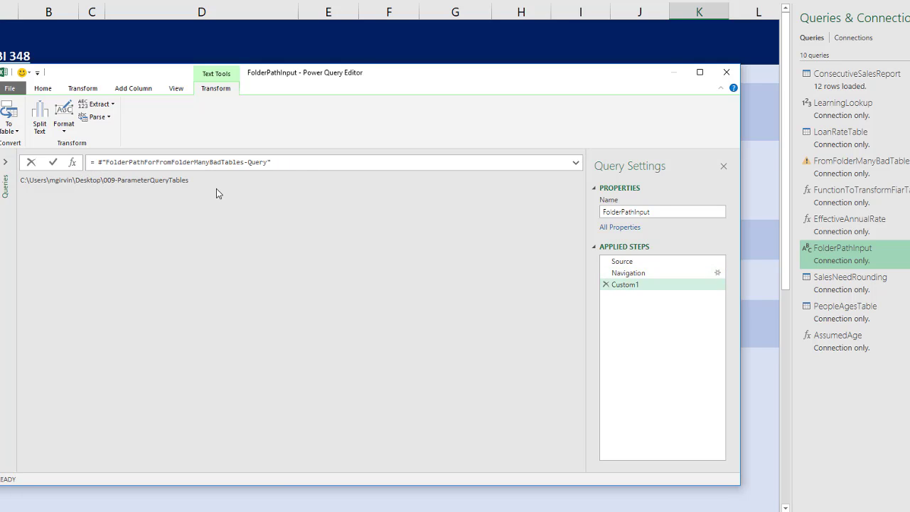
type("(")
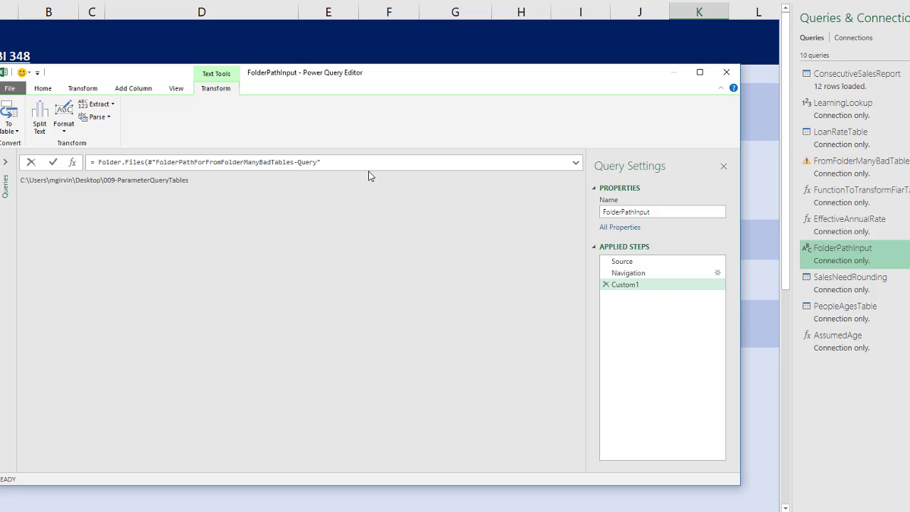
type(")")
key("Return")
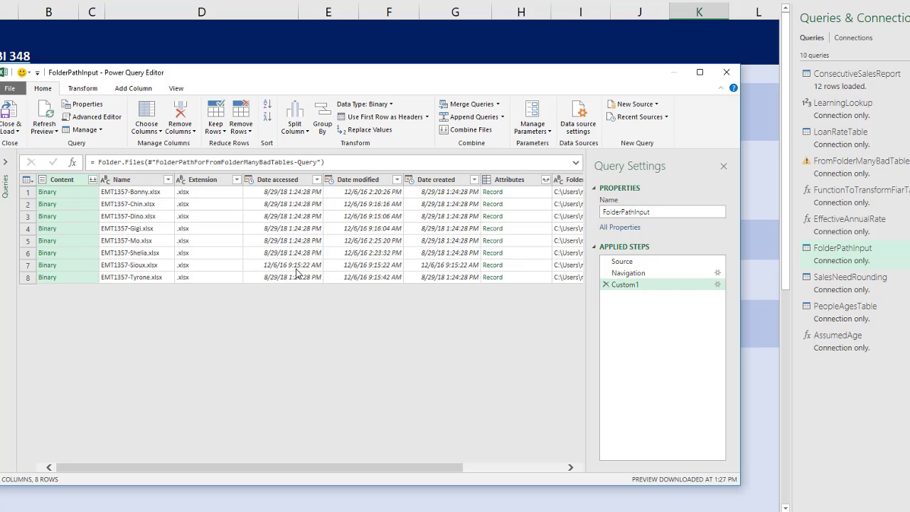
Step: Rename the new Folder.Files step as LandedData and save the FolderPathInput query back to the workbook
left_click(634, 286)
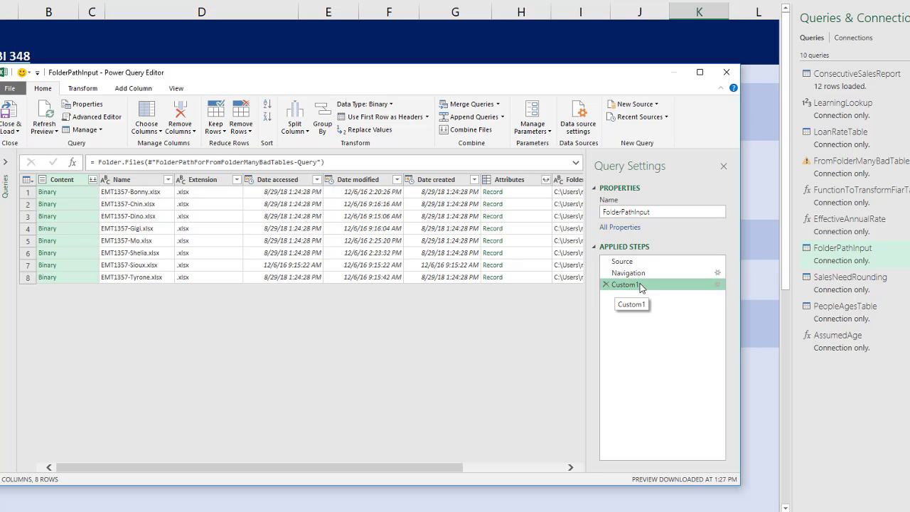
type("LandedData")
key("Return")
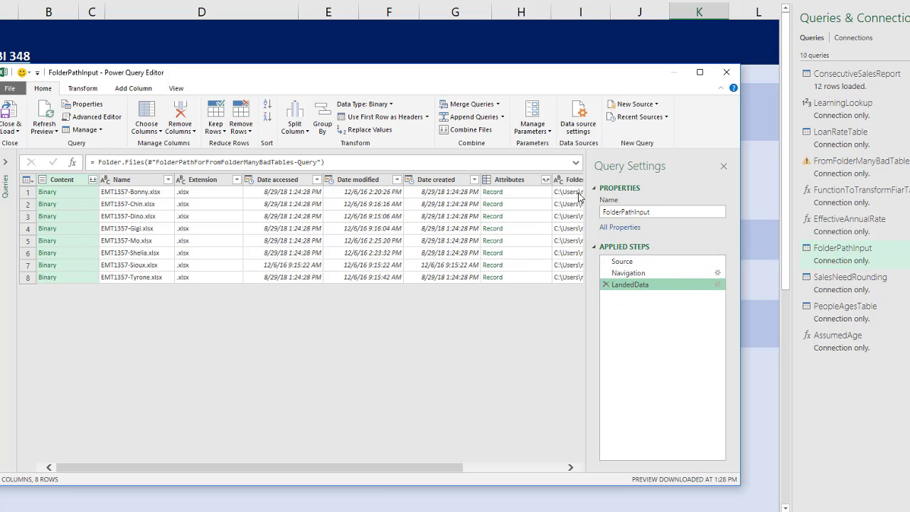
left_click(11, 114)
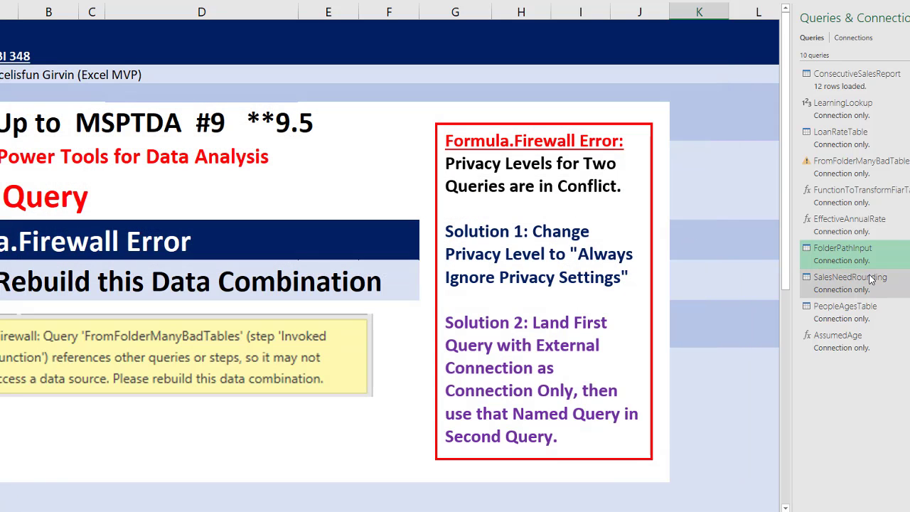
Step: Open the FromFolderManyBadTables query and bring up its full M code for editing
mouse_move(850, 255)
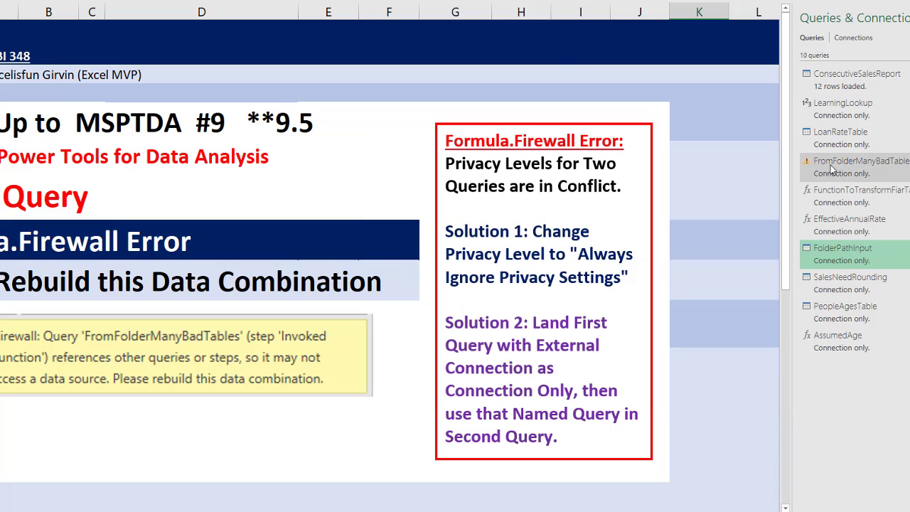
double_click(830, 163)
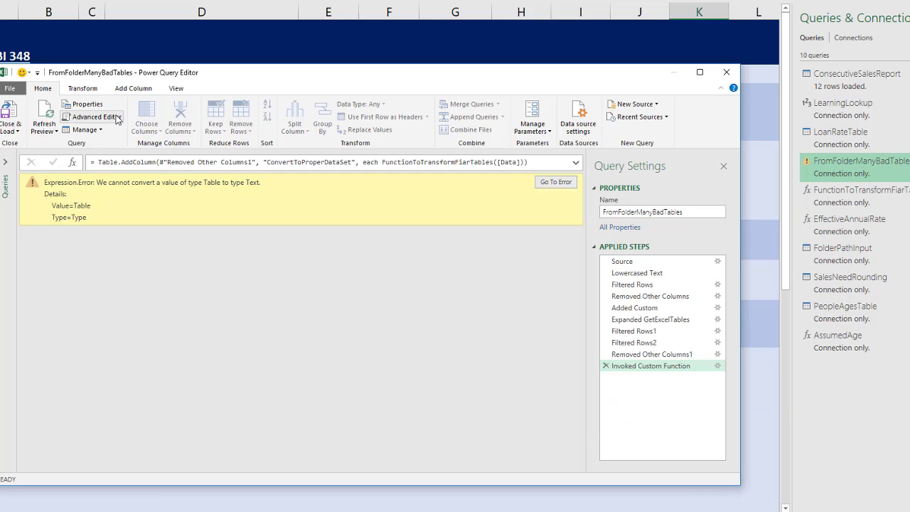
left_click(114, 118)
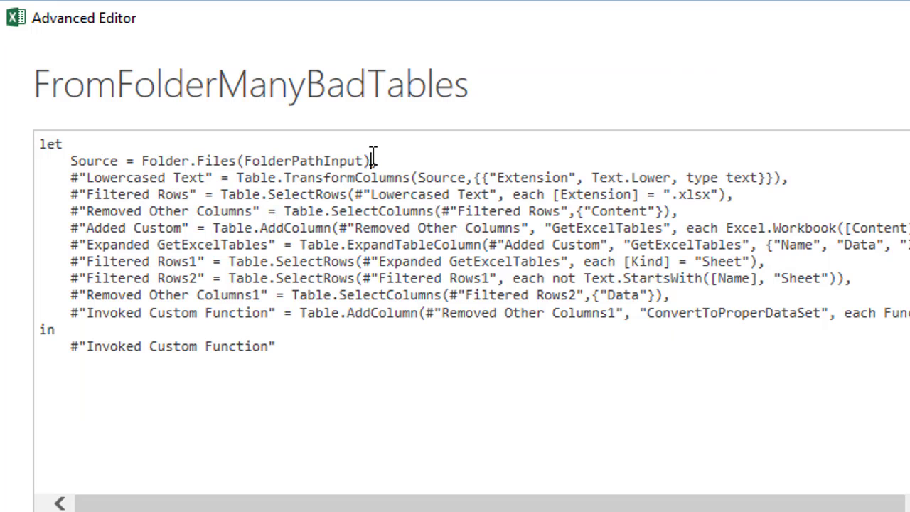
Step: Remove the Folder.Files function and its parentheses from the Source line so it reads Source = FolderPathInput
left_click(372, 157)
key("BackSpace")
left_click(246, 160)
key("BackSpace")
key("BackSpace")
key("BackSpace")
key("BackSpace")
key("BackSpace")
key("BackSpace")
key("BackSpace")
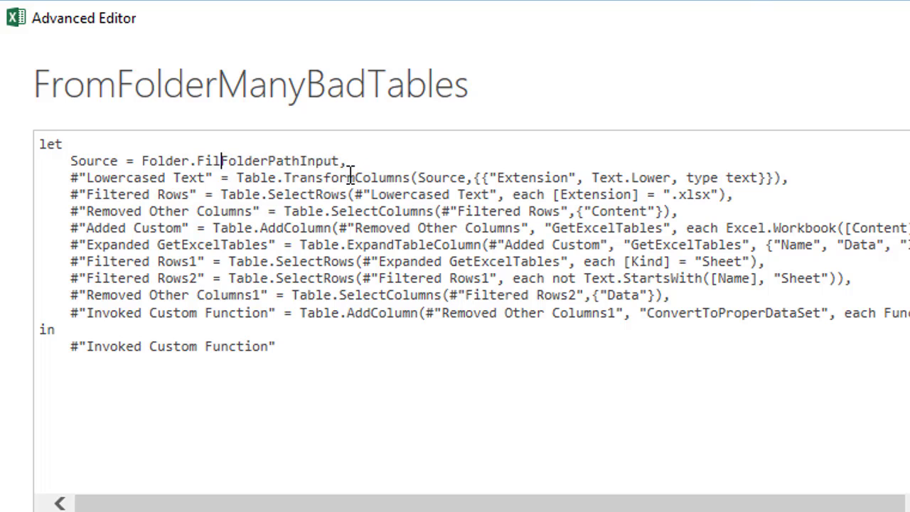
key("BackSpace")
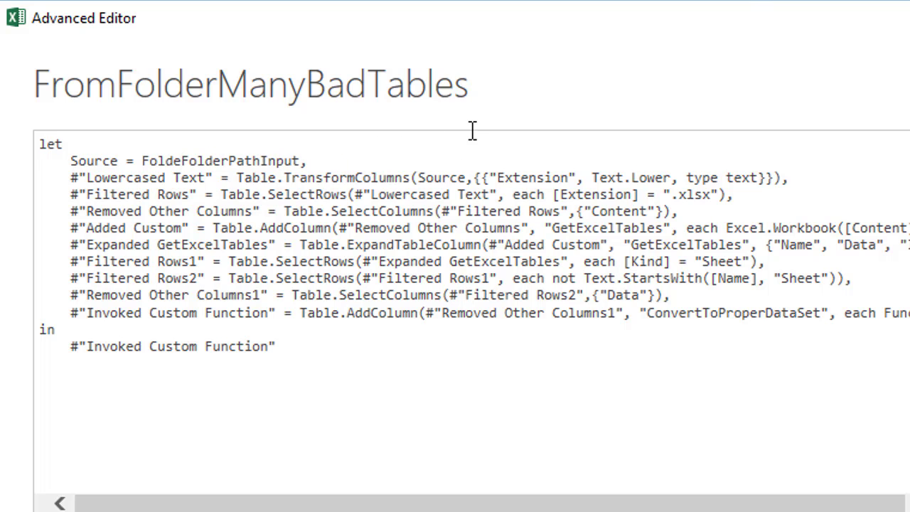
key("BackSpace")
key("BackSpace")
key("BackSpace")
key("BackSpace")
key("BackSpace")
key("BackSpace")
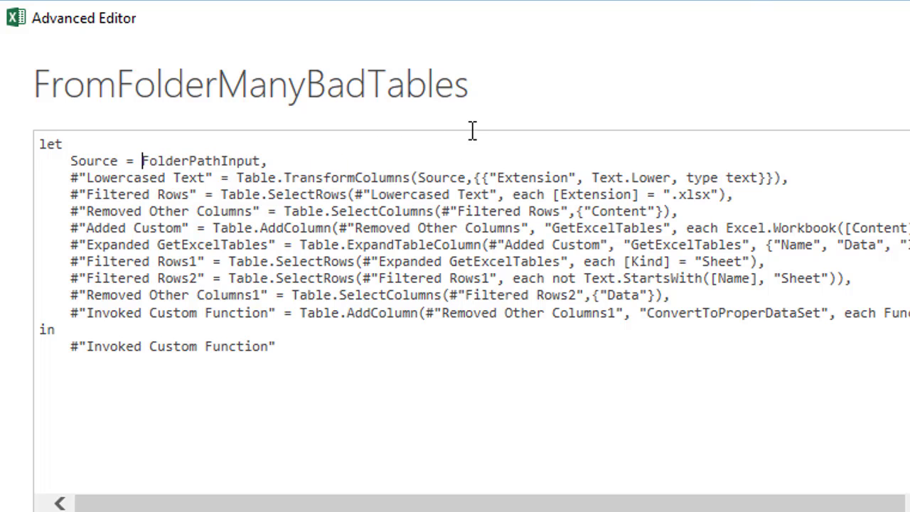
Step: Apply the edited M code with FolderPathInput as the source and save the FromFolderManyBadTables query back to the workbook
double_click(236, 161)
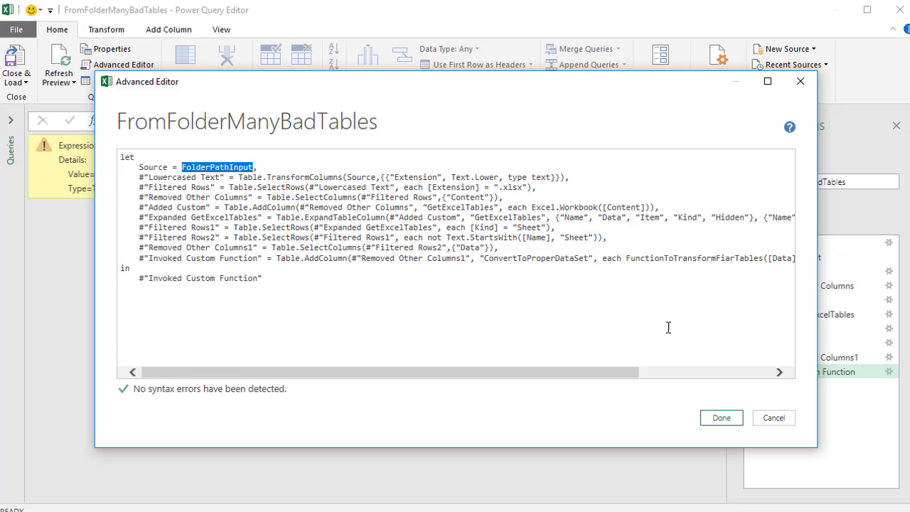
left_click(719, 419)
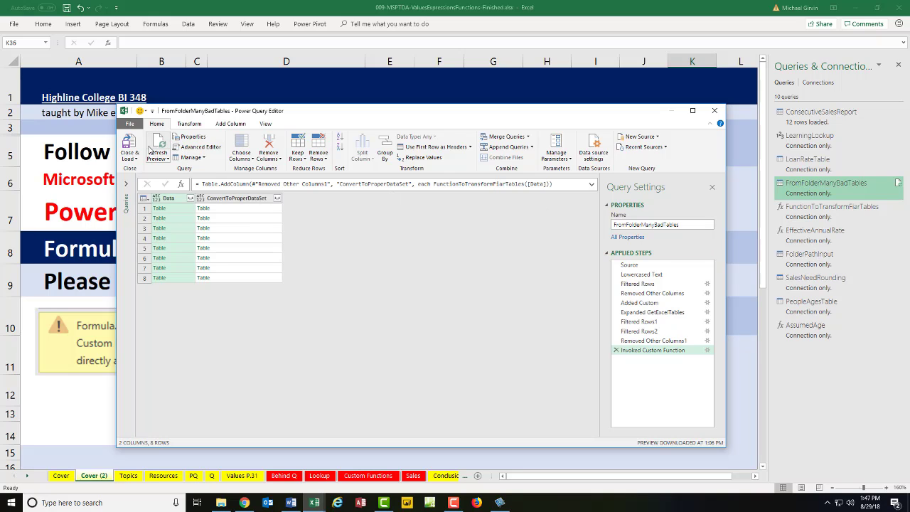
left_click(139, 142)
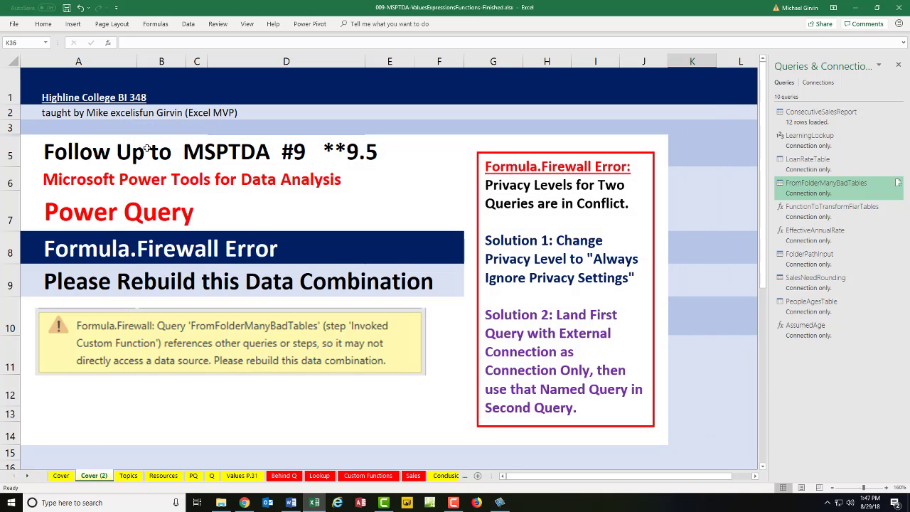